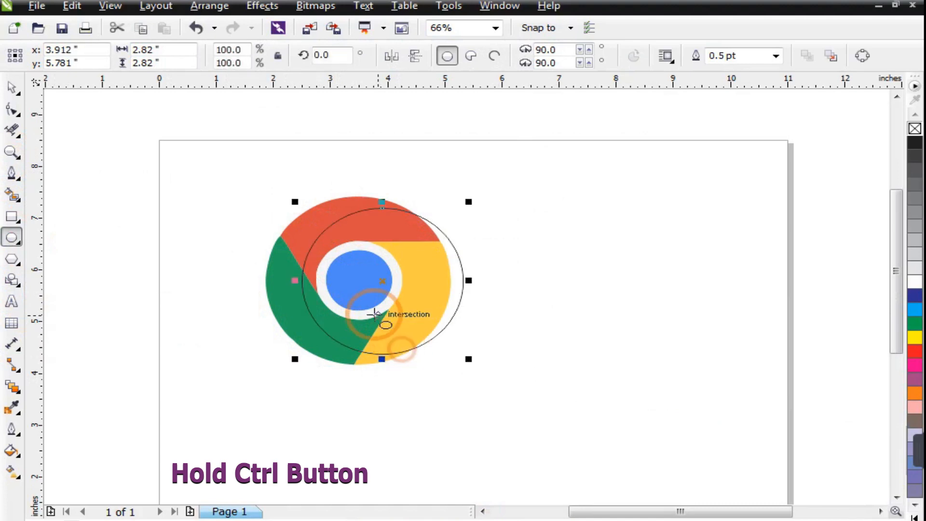
Centre the drawn circle on the Chrome logo and scale it to match the logo's outer edge, about 3.23 in across
{"action": "left_click_drag", "start_coordinate": [378, 280], "coordinate": [345, 268]}
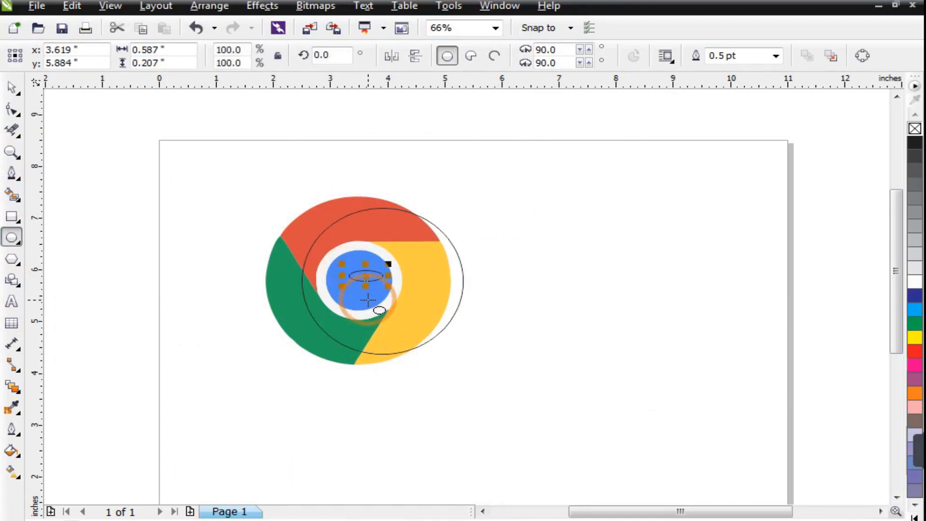
{"action": "key", "text": "space"}
{"action": "left_click", "coordinate": [463, 272]}
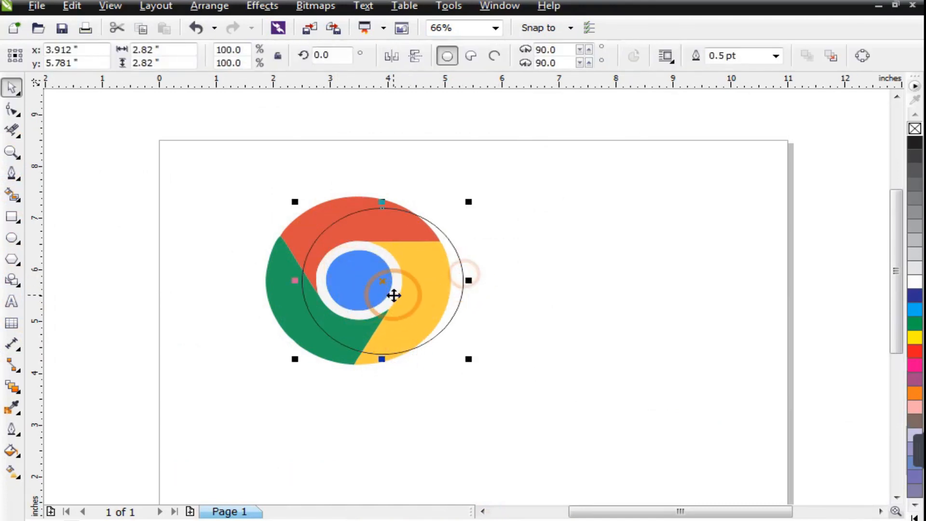
{"action": "left_click_drag", "start_coordinate": [390, 283], "coordinate": [358, 278]}
{"action": "left_click_drag", "start_coordinate": [444, 357], "coordinate": [456, 379]}
{"action": "left_click", "coordinate": [338, 434]}
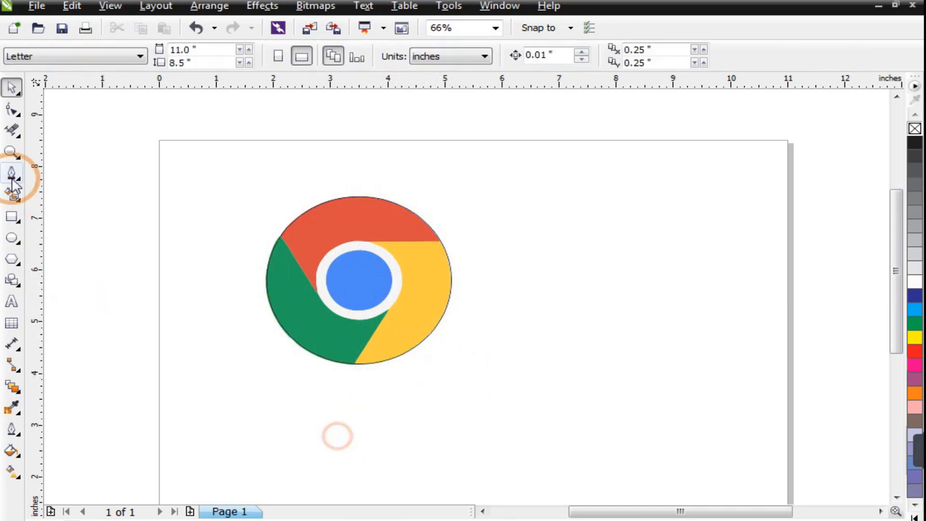
Create two smaller concentric copies of the circle, matching the white ring at about 1.52 in and the blue centre at about 1.15 in
{"action": "left_click", "coordinate": [12, 152]}
{"action": "left_click_drag", "start_coordinate": [232, 165], "coordinate": [563, 420]}
{"action": "left_click", "coordinate": [543, 333]}
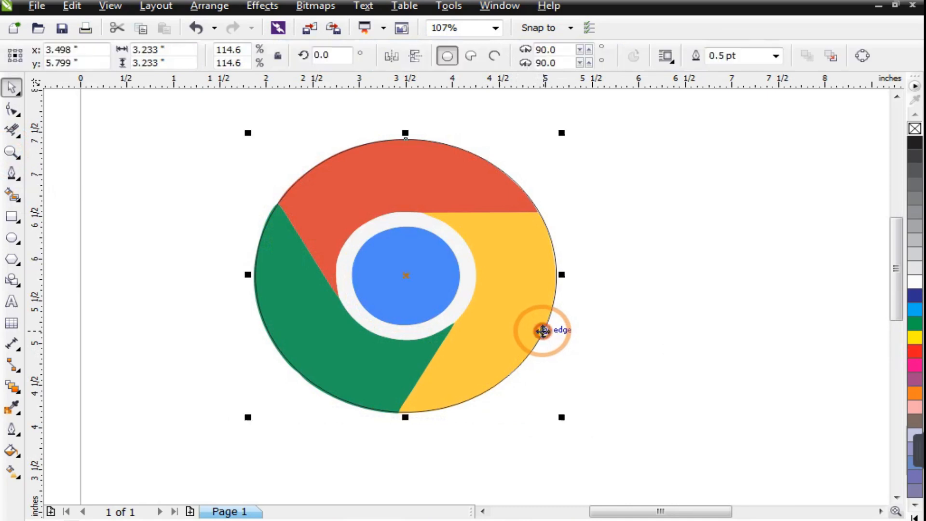
{"action": "left_click_drag", "start_coordinate": [562, 418], "coordinate": [482, 414]}
{"action": "right_click", "coordinate": [482, 413]}
{"action": "left_click_drag", "start_coordinate": [484, 346], "coordinate": [468, 338]}
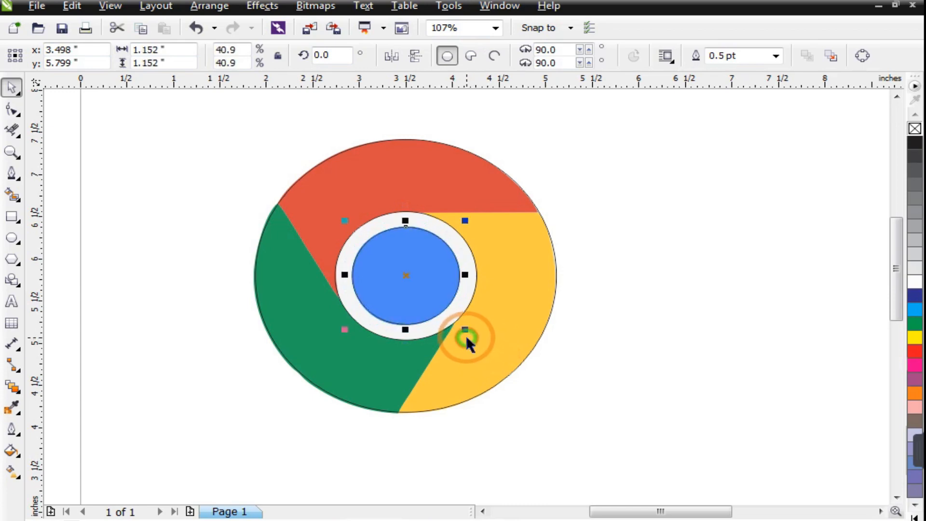
Group the two inner circles and move all three circle outlines together to the empty area beside the logo
{"action": "left_click", "coordinate": [475, 290], "text": "shift"}
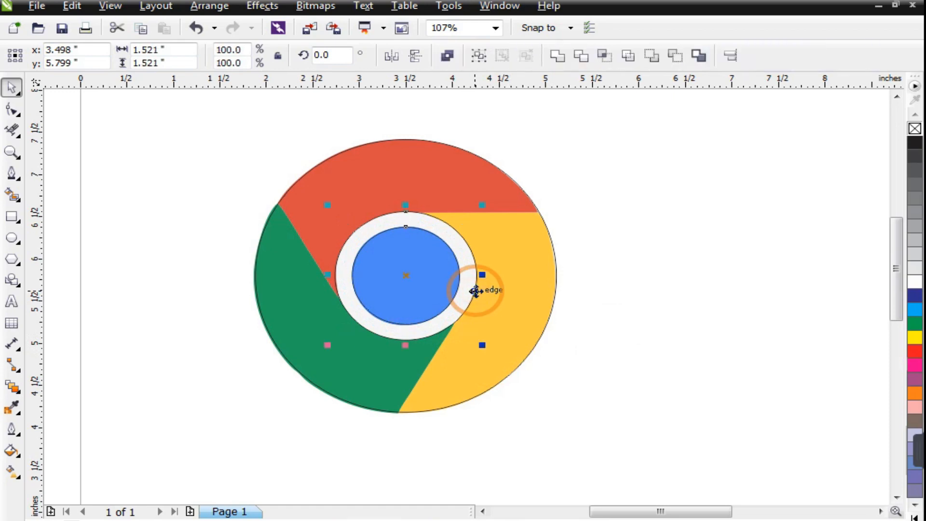
{"action": "key", "text": "ctrl+g"}
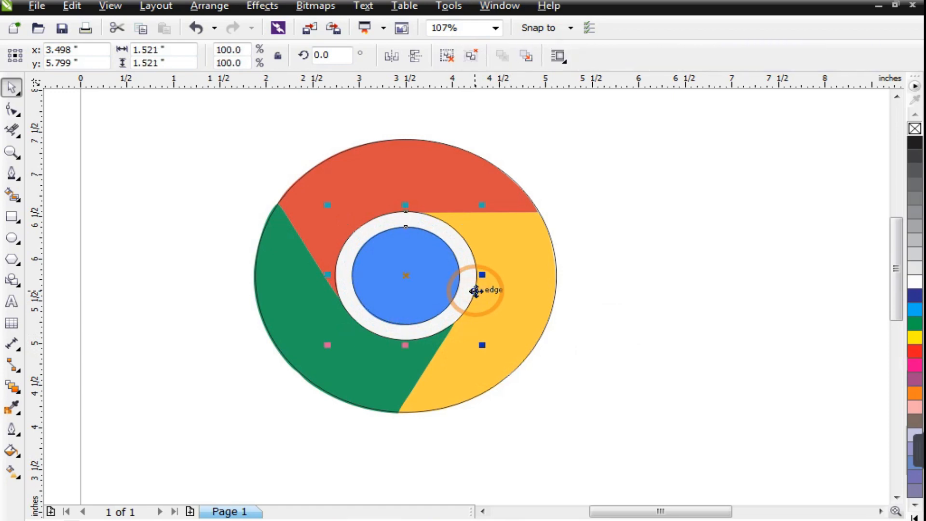
{"action": "left_click", "coordinate": [537, 343], "text": "shift"}
{"action": "scroll", "coordinate": [335, 304], "scroll_direction": "down", "scroll_amount": 1}
{"action": "left_click_drag", "start_coordinate": [372, 290], "coordinate": [551, 299]}
{"action": "left_click", "coordinate": [531, 433]}
{"action": "key", "text": "z"}
{"action": "left_click_drag", "start_coordinate": [667, 192], "coordinate": [449, 383]}
{"action": "key", "text": "space"}
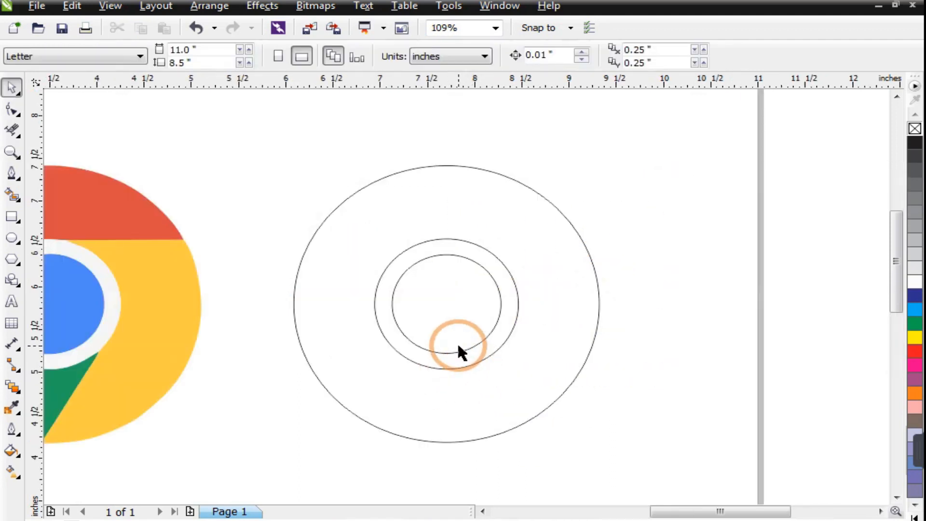
Move the reference Chrome logo further away from the circle outlines, past the page's left edge
{"action": "key", "text": "F3"}
{"action": "left_click", "coordinate": [304, 293]}
{"action": "left_click", "coordinate": [203, 220]}
{"action": "left_click_drag", "start_coordinate": [212, 216], "coordinate": [357, 369]}
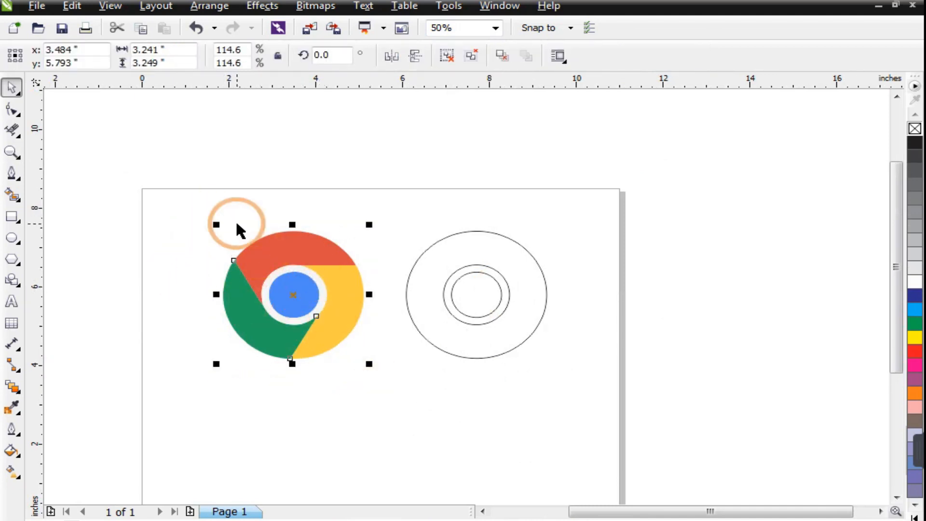
{"action": "key", "text": "F3"}
{"action": "left_click", "coordinate": [306, 331]}
{"action": "key", "text": "z"}
{"action": "left_click_drag", "start_coordinate": [159, 175], "coordinate": [496, 376]}
{"action": "key", "text": "space"}
{"action": "left_click_drag", "start_coordinate": [248, 164], "coordinate": [442, 369]}
{"action": "left_click_drag", "start_coordinate": [343, 258], "coordinate": [183, 249]}
{"action": "left_click", "coordinate": [372, 287]}
Shift the three circle outlines together leftward, closer to the middle of the page
{"action": "key", "text": "z"}
{"action": "left_click_drag", "start_coordinate": [318, 147], "coordinate": [641, 389]}
{"action": "key", "text": "space"}
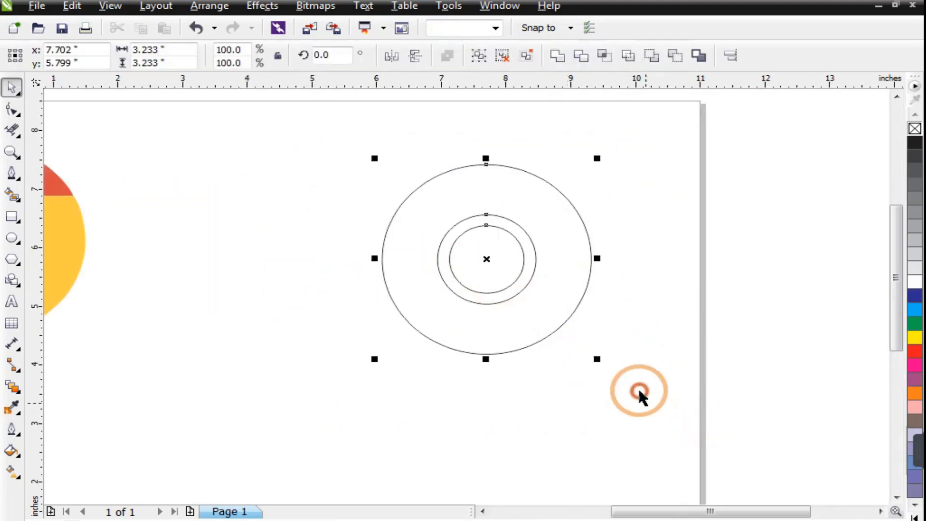
{"action": "left_click_drag", "start_coordinate": [481, 255], "coordinate": [405, 268]}
{"action": "key", "text": "z"}
{"action": "left_click_drag", "start_coordinate": [215, 128], "coordinate": [624, 432]}
{"action": "key", "text": "space"}
{"action": "left_click", "coordinate": [217, 244]}
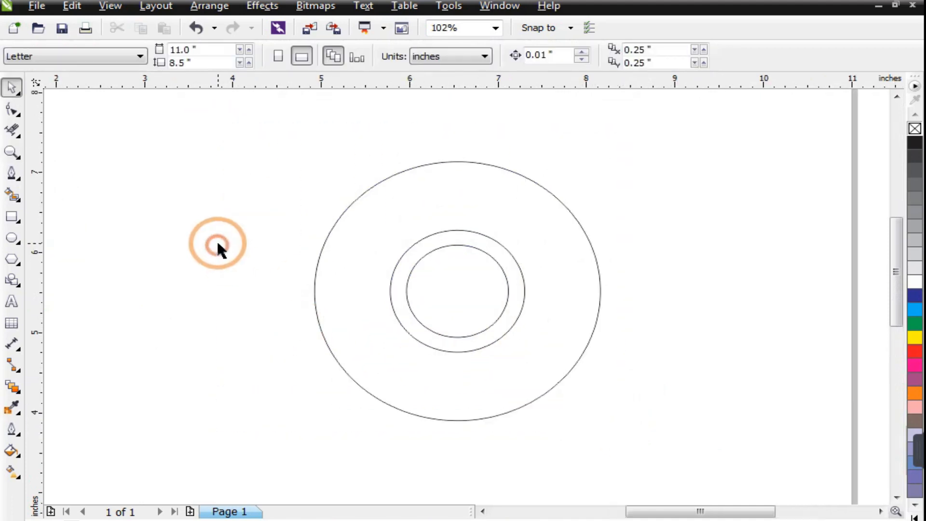
Draw a horizontal line about 1.82 in long with the Pen tool from the middle circle's top quadrant to beyond the outer circle
{"action": "left_click", "coordinate": [11, 175]}
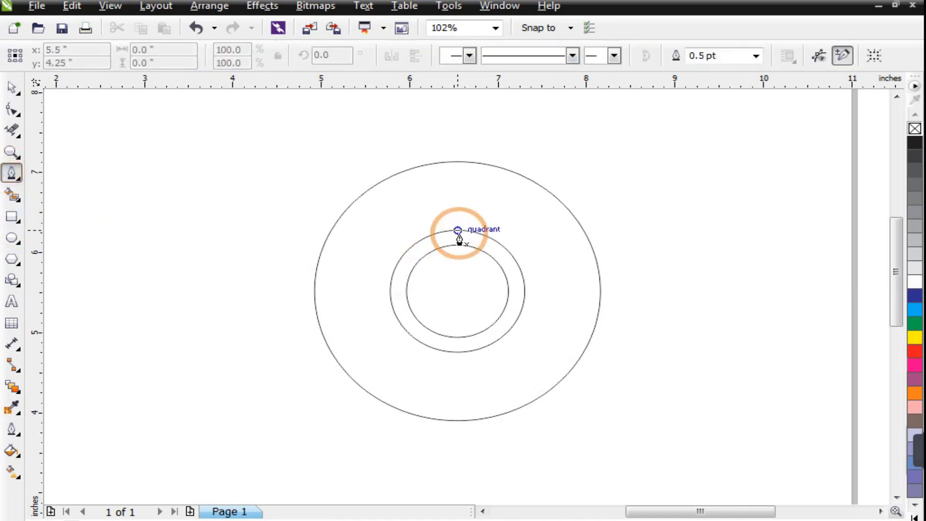
{"action": "left_click", "coordinate": [463, 235]}
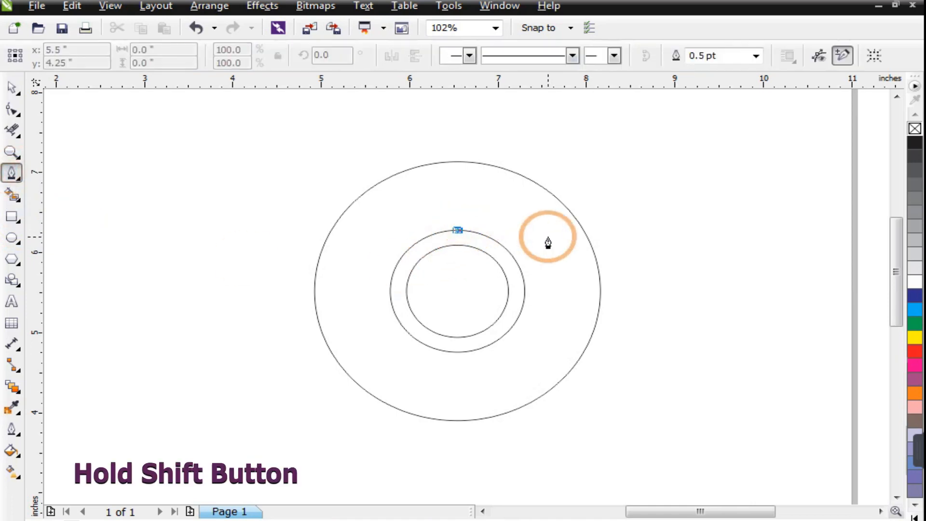
{"action": "left_click", "coordinate": [618, 231]}
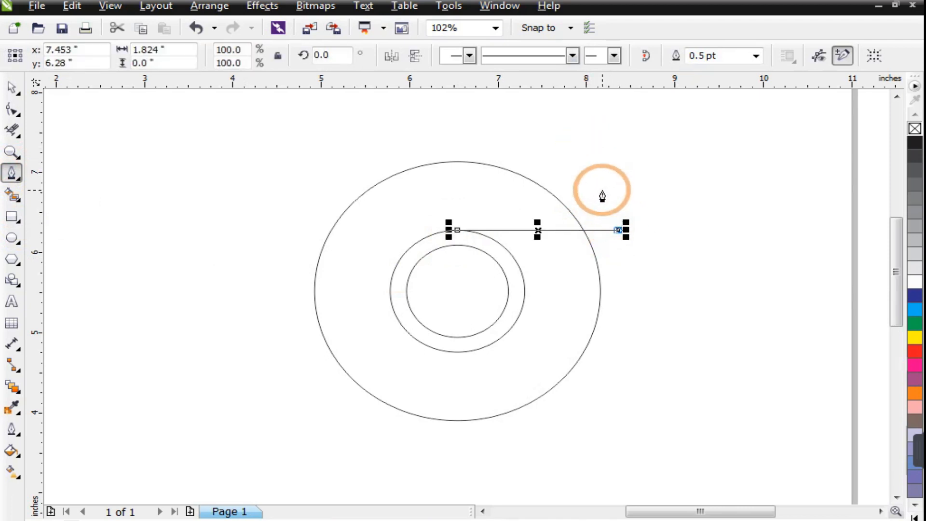
Rotate a copy of the horizontal line by 120° around the circles' common centre
{"action": "left_click", "coordinate": [9, 89]}
{"action": "left_click", "coordinate": [537, 230]}
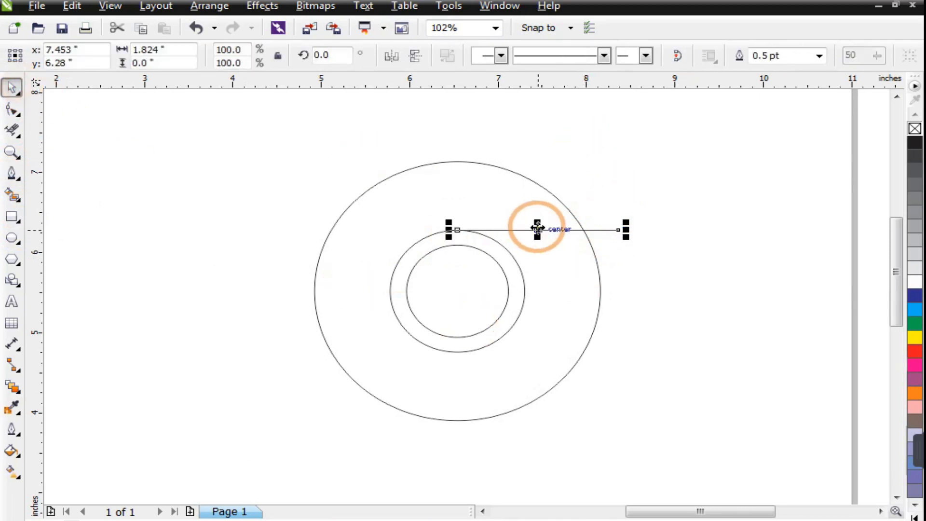
{"action": "left_click_drag", "start_coordinate": [539, 230], "coordinate": [458, 290]}
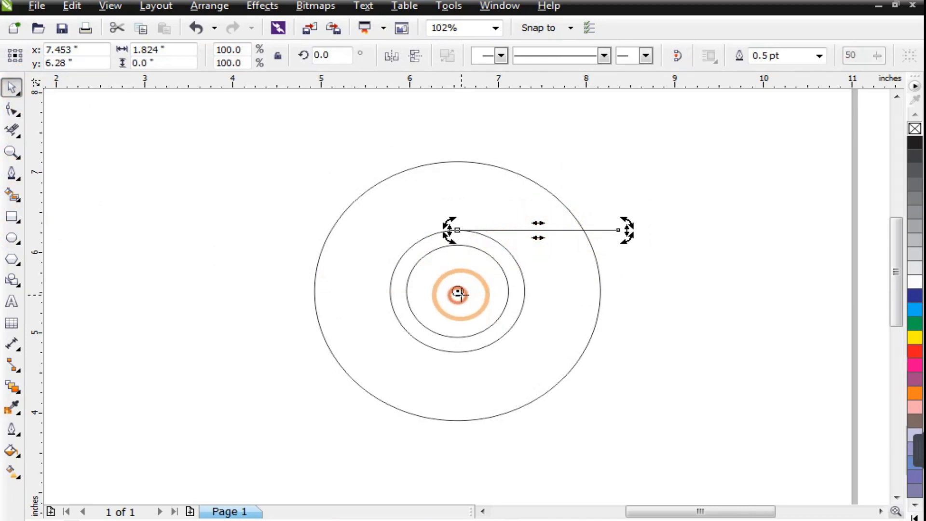
{"action": "left_click_drag", "start_coordinate": [624, 223], "coordinate": [245, 179]}
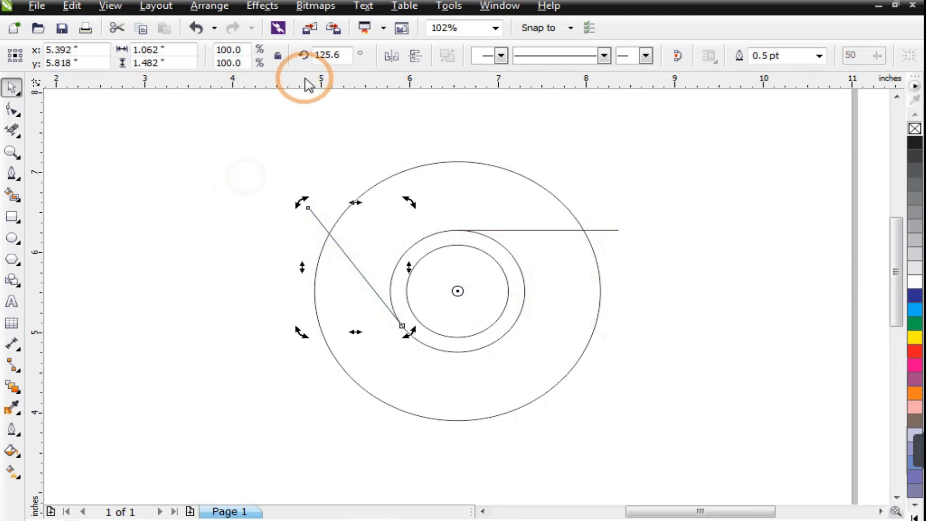
{"action": "double_click", "coordinate": [328, 54]}
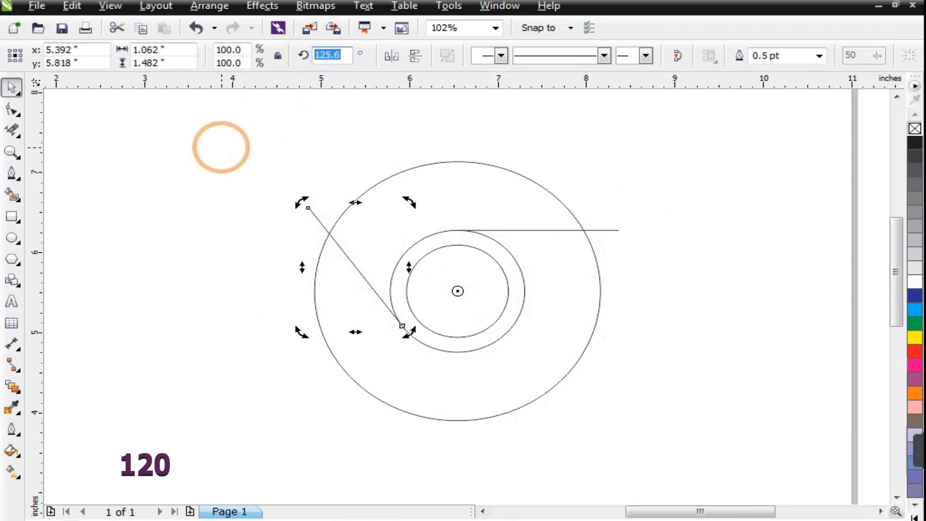
{"action": "key", "text": "Return"}
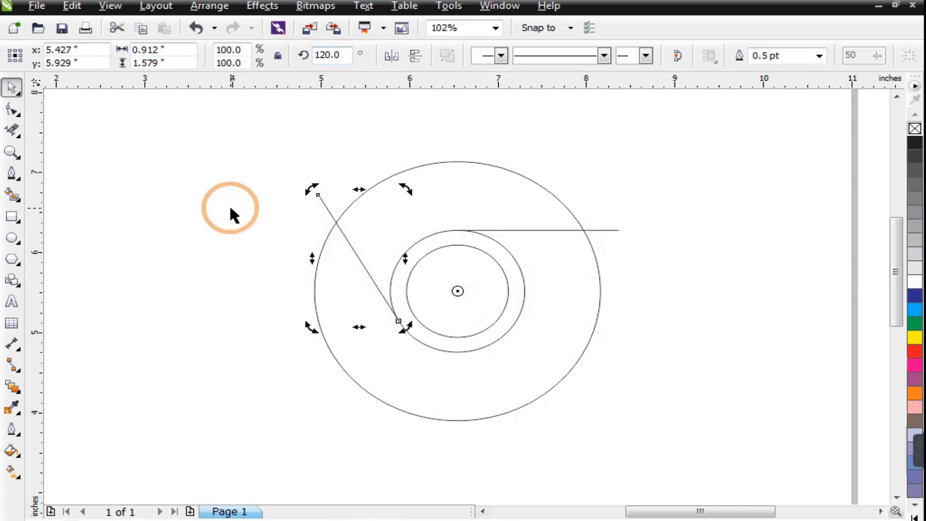
{"action": "left_click", "coordinate": [226, 241]}
Extend the rotated line with the Pen tool into a closed shape passing above the outer circle and along the horizontal line
{"action": "left_click", "coordinate": [324, 202]}
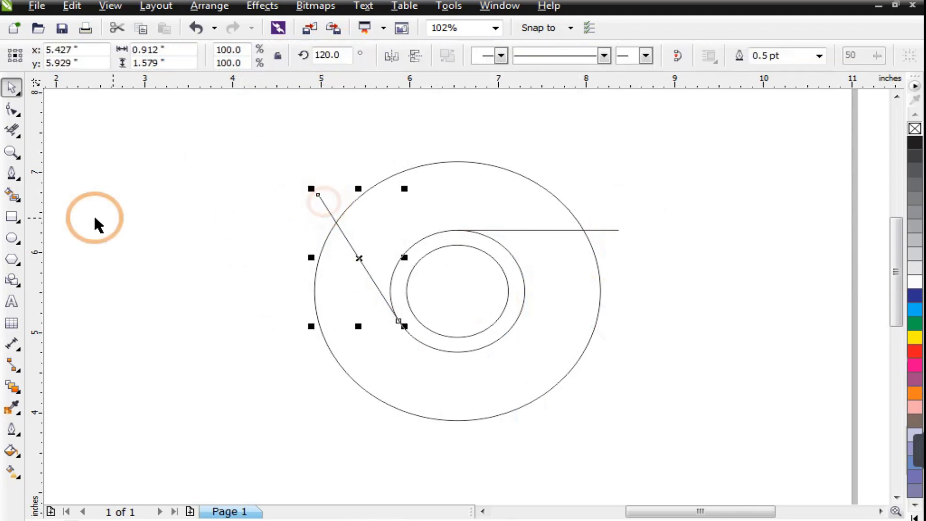
{"action": "left_click", "coordinate": [12, 172]}
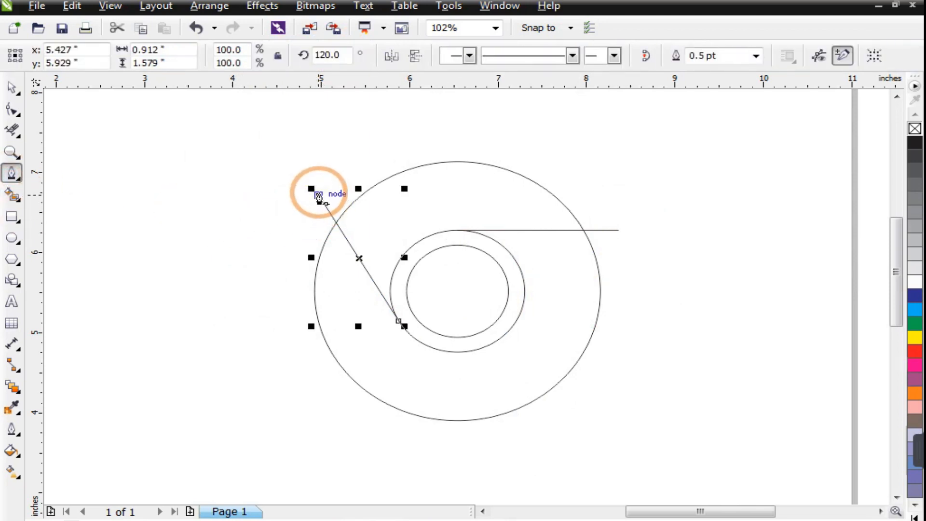
{"action": "left_click", "coordinate": [319, 195]}
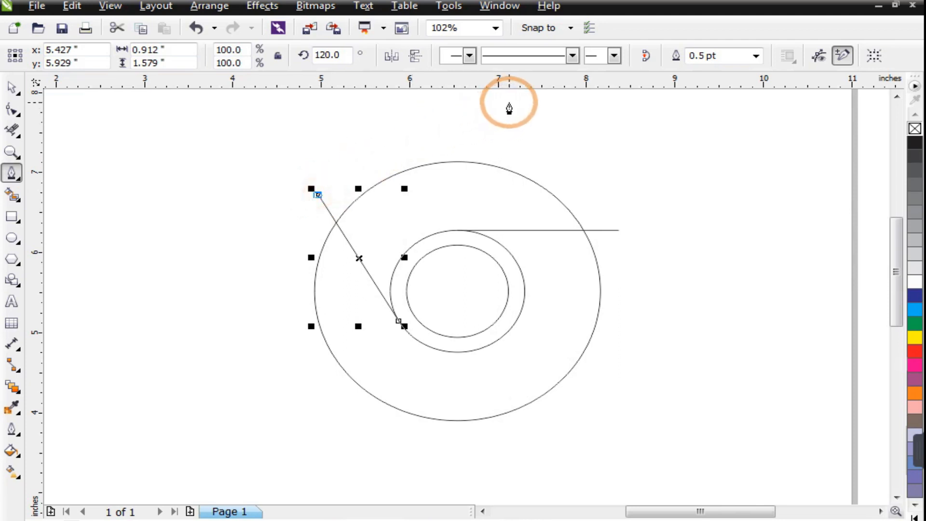
{"action": "left_click", "coordinate": [517, 97]}
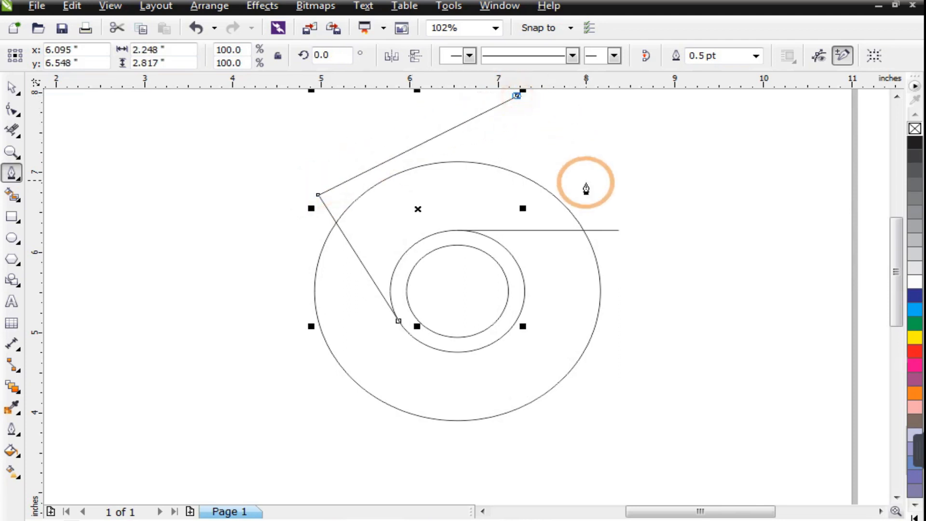
{"action": "left_click", "coordinate": [619, 230]}
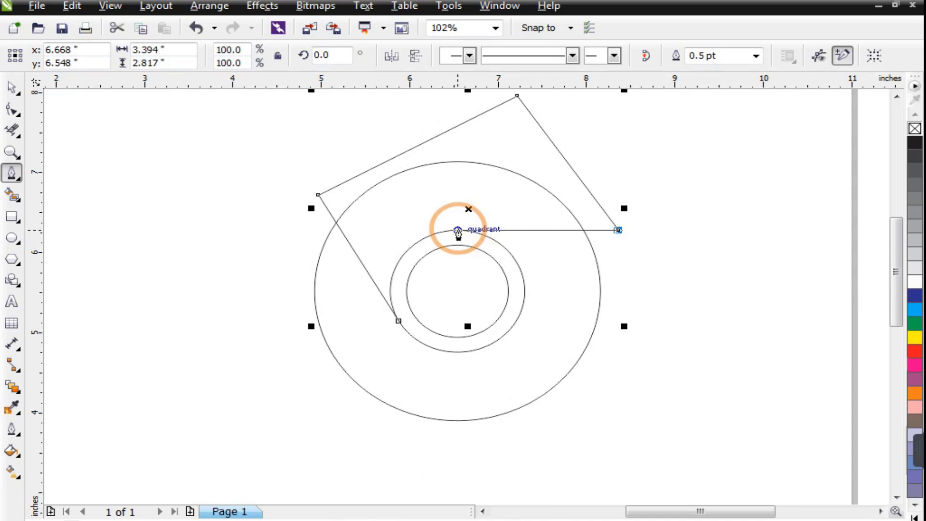
{"action": "left_click", "coordinate": [457, 230]}
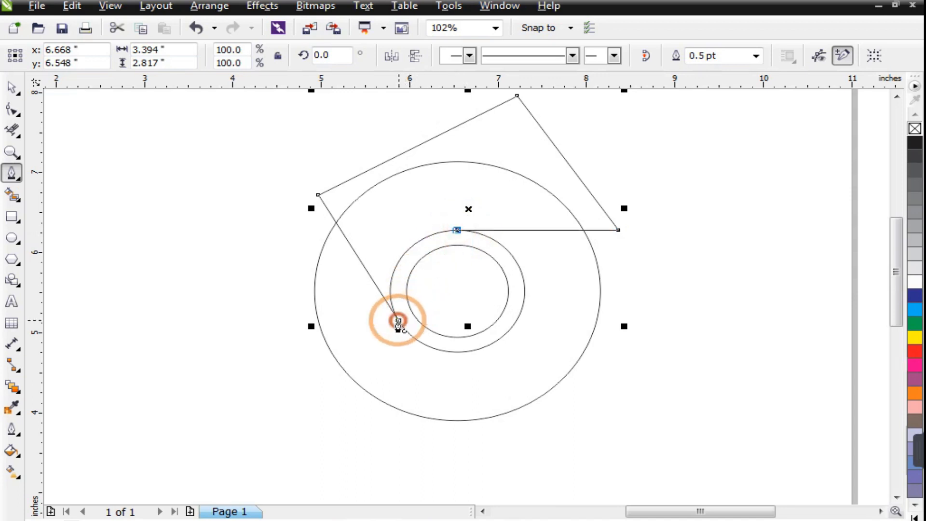
{"action": "key", "text": "space"}
{"action": "left_click", "coordinate": [164, 202]}
{"action": "left_click_drag", "start_coordinate": [658, 197], "coordinate": [564, 247]}
{"action": "left_click", "coordinate": [411, 262]}
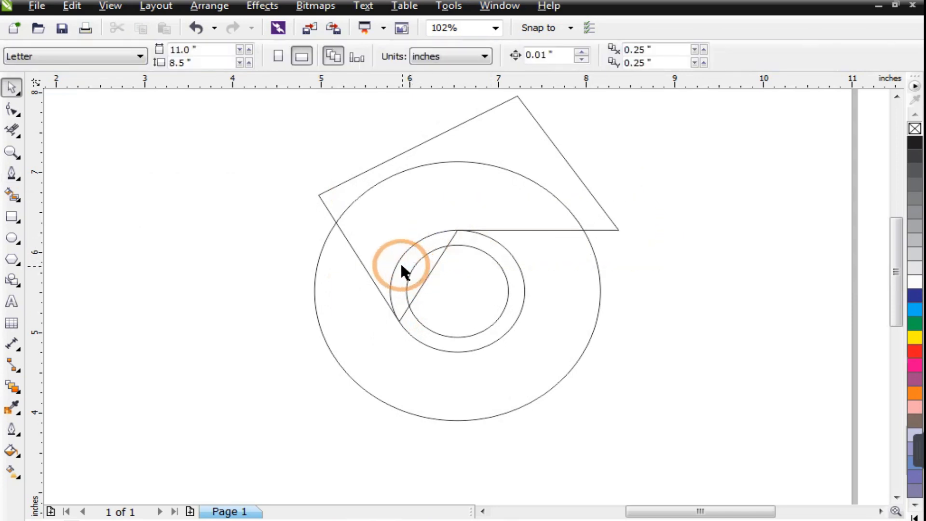
Create the intersection of the closed pen shape and the outer circle
{"action": "scroll", "coordinate": [330, 234], "scroll_direction": "up", "scroll_amount": 1}
{"action": "left_click", "coordinate": [329, 233]}
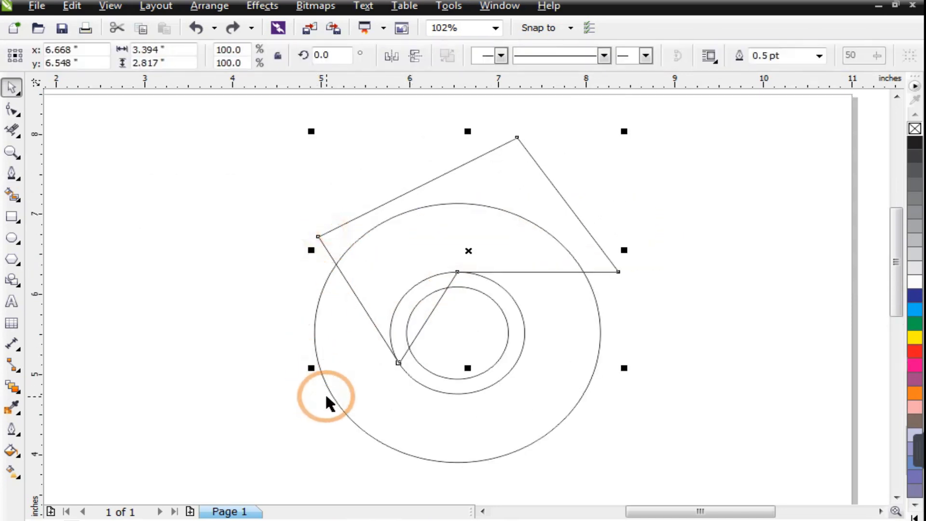
{"action": "left_click", "coordinate": [331, 395], "text": "shift"}
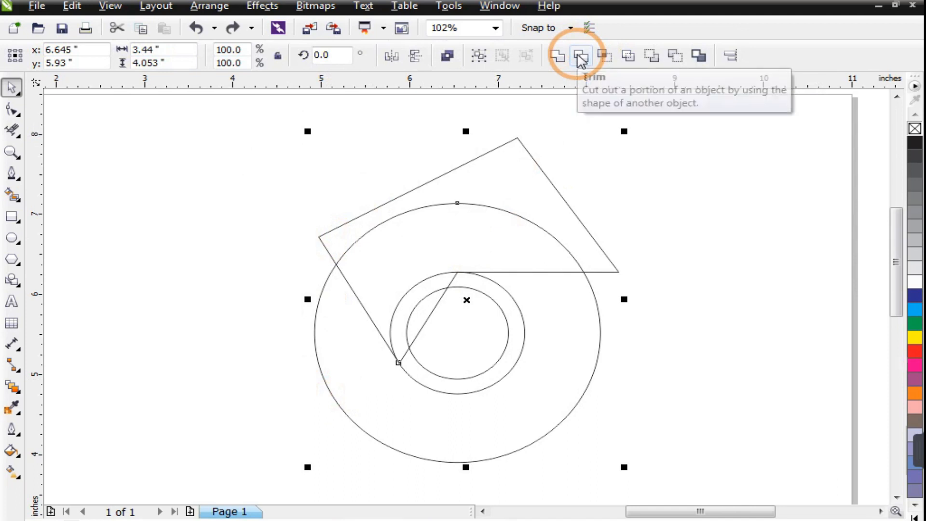
{"action": "left_click", "coordinate": [603, 56]}
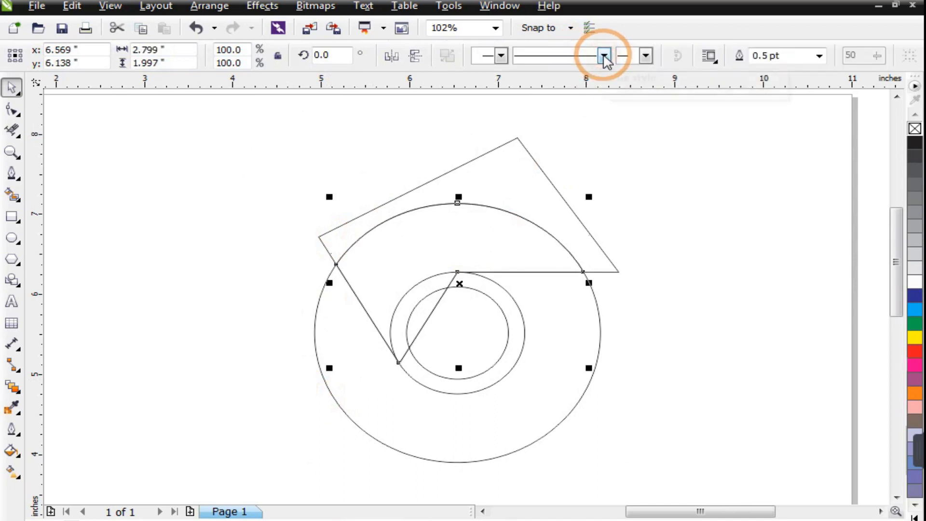
{"action": "left_click", "coordinate": [690, 303]}
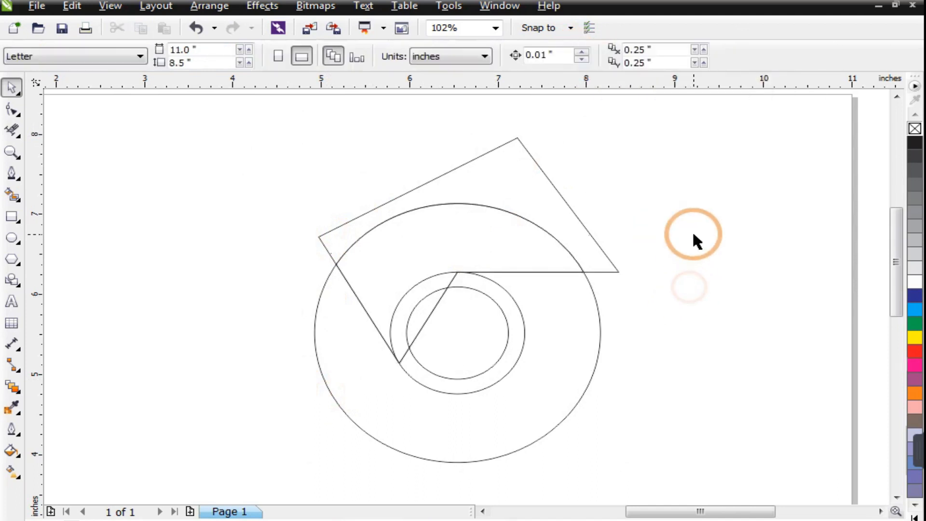
Delete the original pen shape and the leftover outer circle outline around the intersected sector
{"action": "left_click", "coordinate": [596, 244]}
{"action": "key", "text": "Delete"}
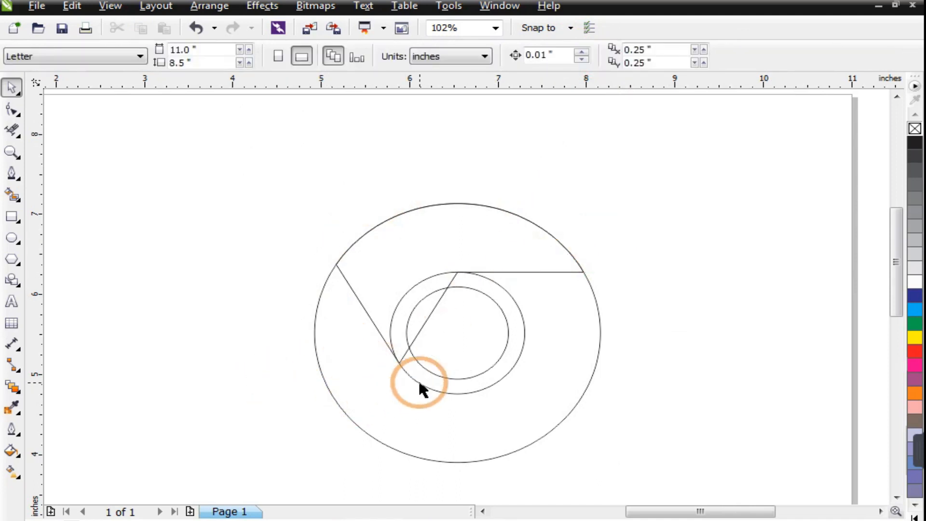
{"action": "left_click", "coordinate": [14, 129]}
{"action": "left_click_drag", "start_coordinate": [570, 384], "coordinate": [598, 412]}
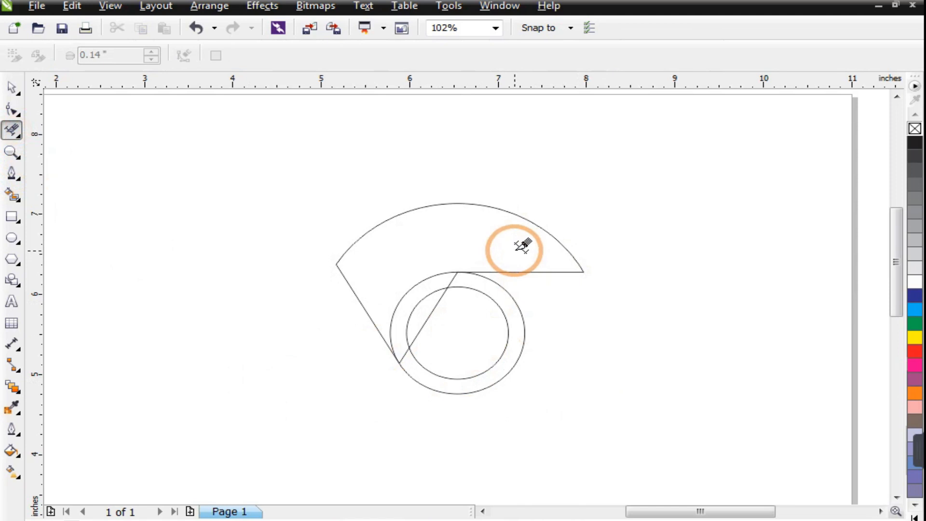
Rotate a copy of the upper sector by about 240° around the centre of the inner circles
{"action": "left_click", "coordinate": [12, 87]}
{"action": "left_click", "coordinate": [571, 268]}
{"action": "left_click", "coordinate": [459, 284]}
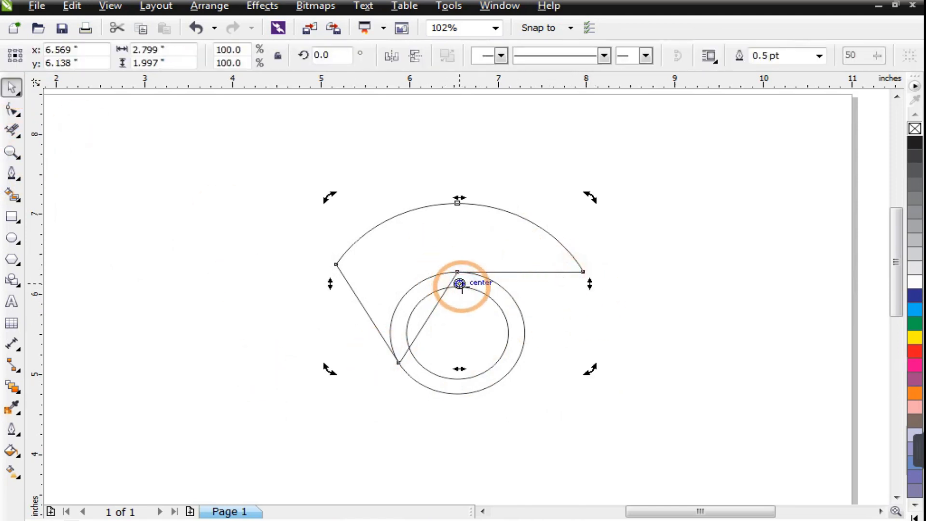
{"action": "left_click_drag", "start_coordinate": [459, 284], "coordinate": [460, 332]}
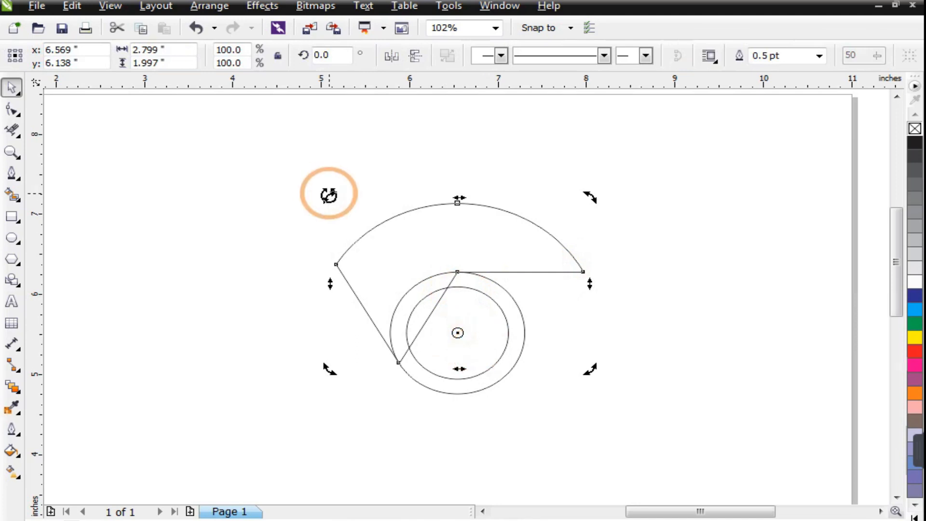
{"action": "left_click_drag", "start_coordinate": [330, 195], "coordinate": [657, 300]}
{"action": "scroll", "coordinate": [571, 262], "scroll_direction": "up", "scroll_amount": 5}
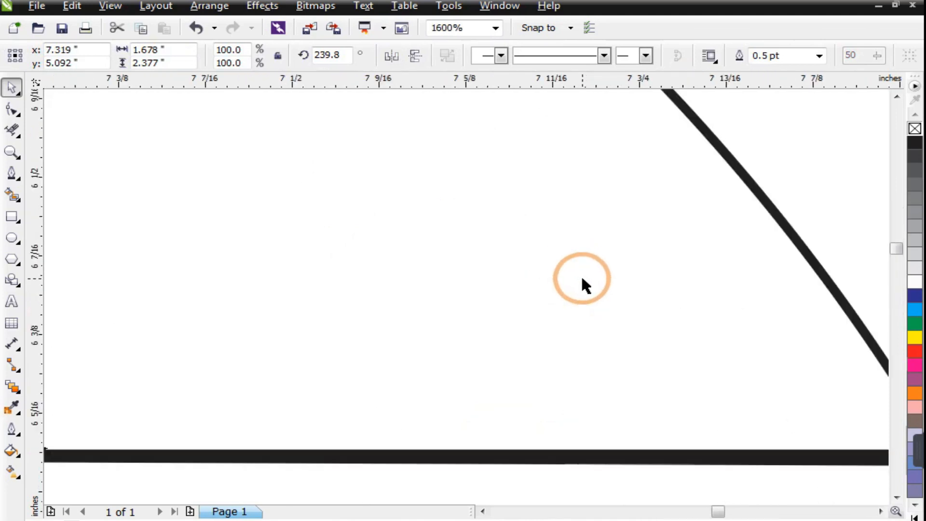
Repeat the last rotated copy to add the third sector and complete the ring around the inner circles
{"action": "scroll", "coordinate": [582, 281], "scroll_direction": "down", "scroll_amount": 2}
{"action": "scroll", "coordinate": [429, 270], "scroll_direction": "down", "scroll_amount": 2}
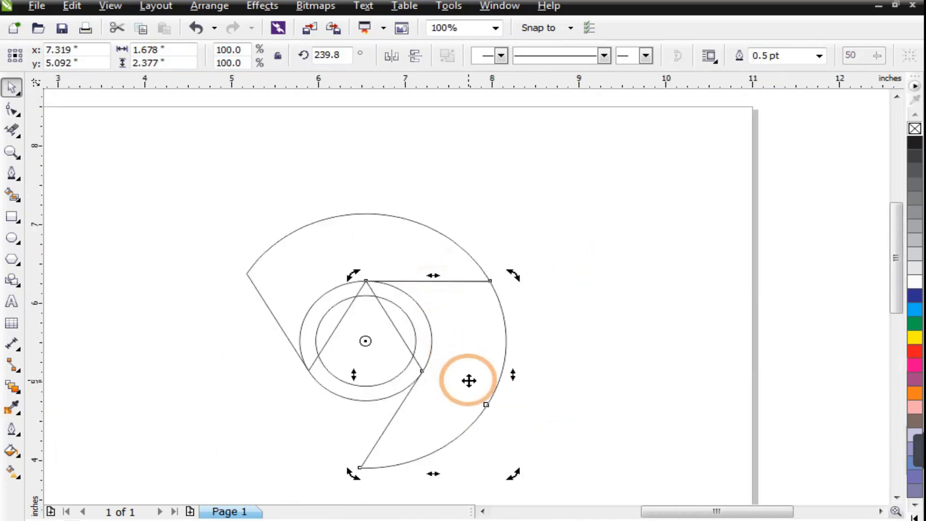
{"action": "key", "text": "ctrl+r"}
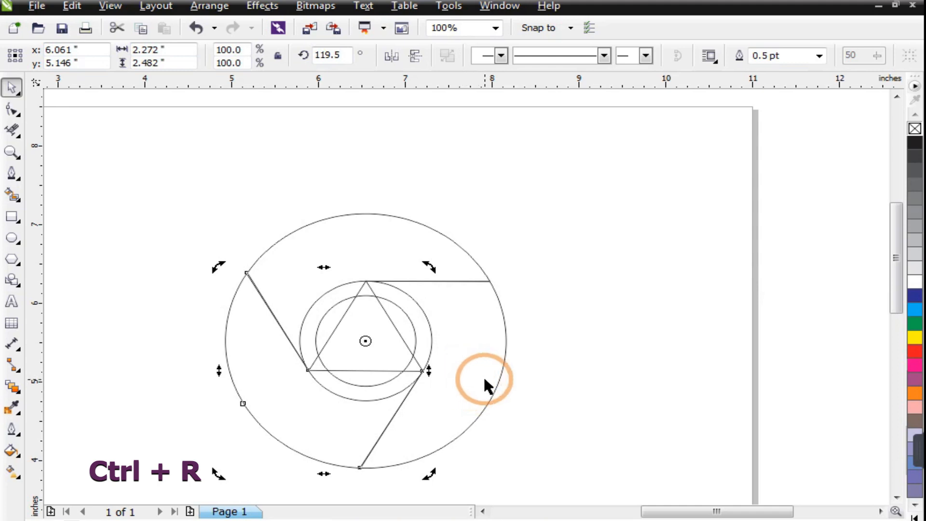
Move the reference logo onto the page beside the redrawn outline logo
{"action": "scroll", "coordinate": [562, 287], "scroll_direction": "down", "scroll_amount": 1}
{"action": "left_click", "coordinate": [573, 443]}
{"action": "mouse_move", "coordinate": [210, 313]}
{"action": "left_mouse_down"}
{"action": "mouse_move", "coordinate": [192, 305]}
{"action": "mouse_move", "coordinate": [295, 310]}
{"action": "mouse_move", "coordinate": [287, 306]}
{"action": "left_mouse_up"}
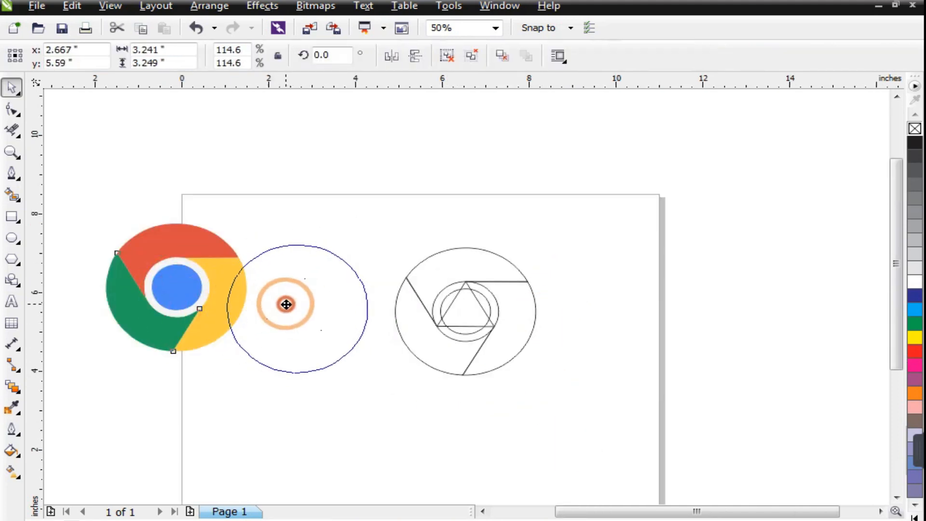
{"action": "left_click", "coordinate": [411, 426]}
{"action": "left_click", "coordinate": [11, 152]}
{"action": "left_click_drag", "start_coordinate": [199, 207], "coordinate": [668, 421]}
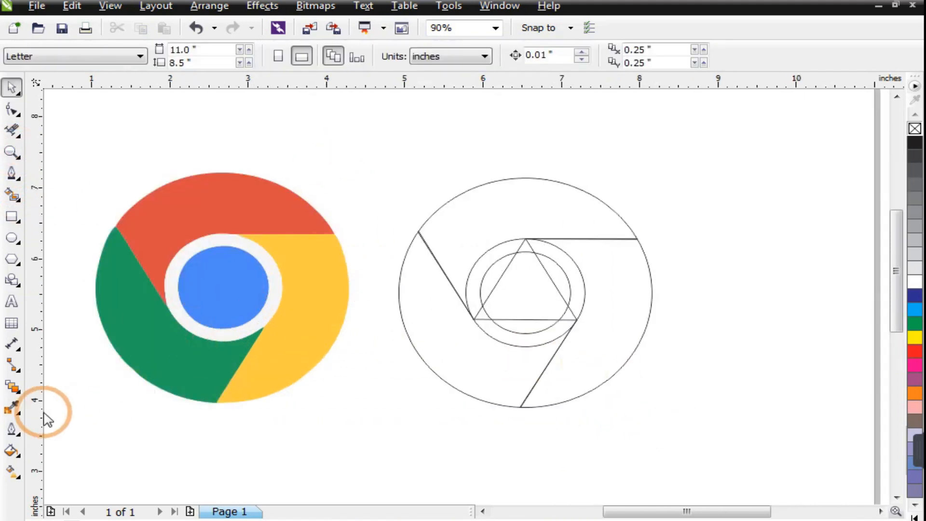
Fill the upper sector with the red sampled from the reference logo
{"action": "left_click", "coordinate": [11, 408]}
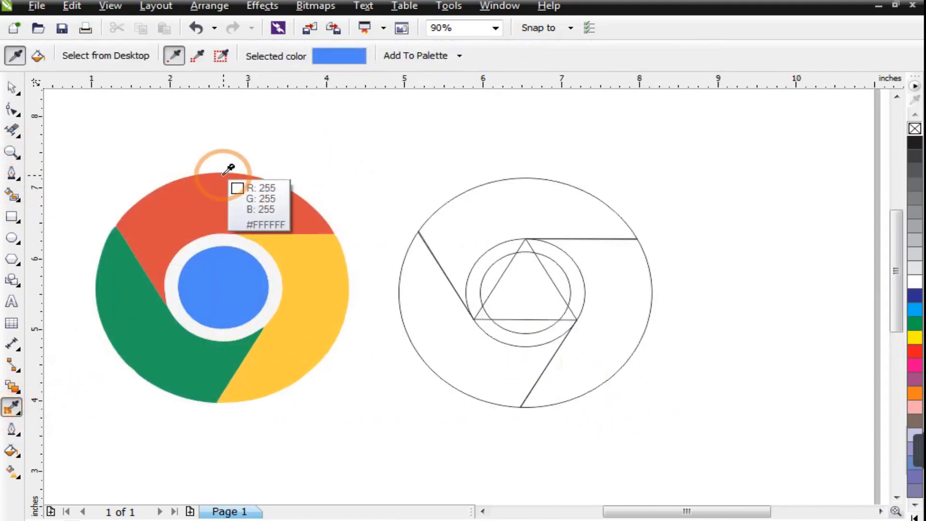
{"action": "left_click", "coordinate": [230, 189]}
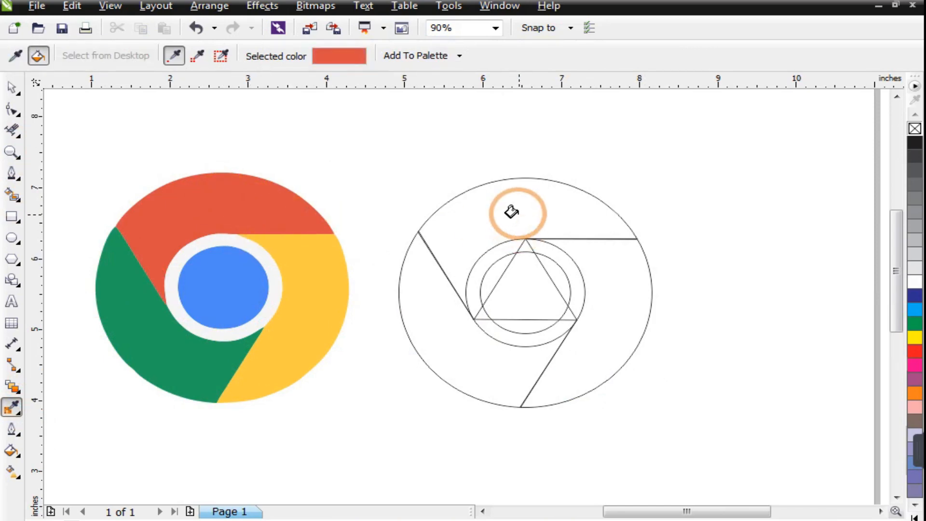
{"action": "left_click", "coordinate": [504, 205]}
{"action": "left_click", "coordinate": [11, 88]}
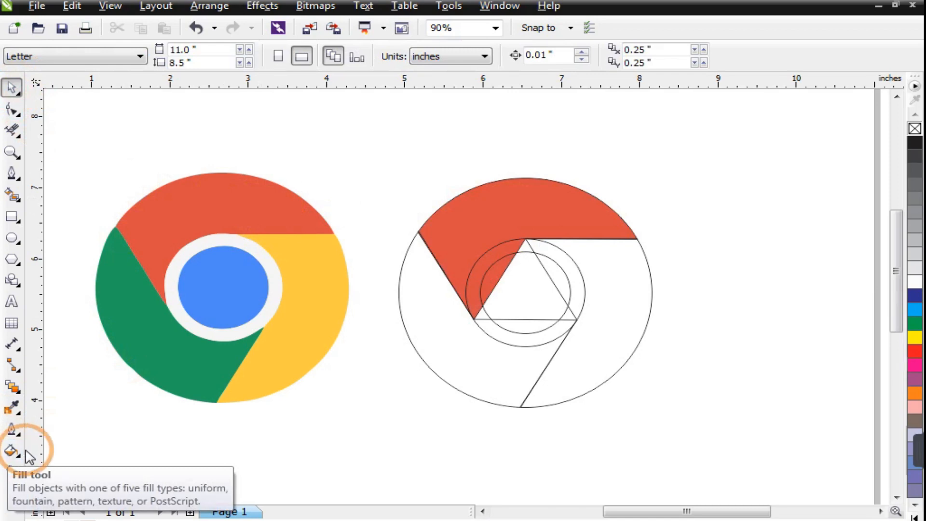
Fill the right-hand sector with the yellow sampled from the reference logo
{"action": "left_click", "coordinate": [12, 408]}
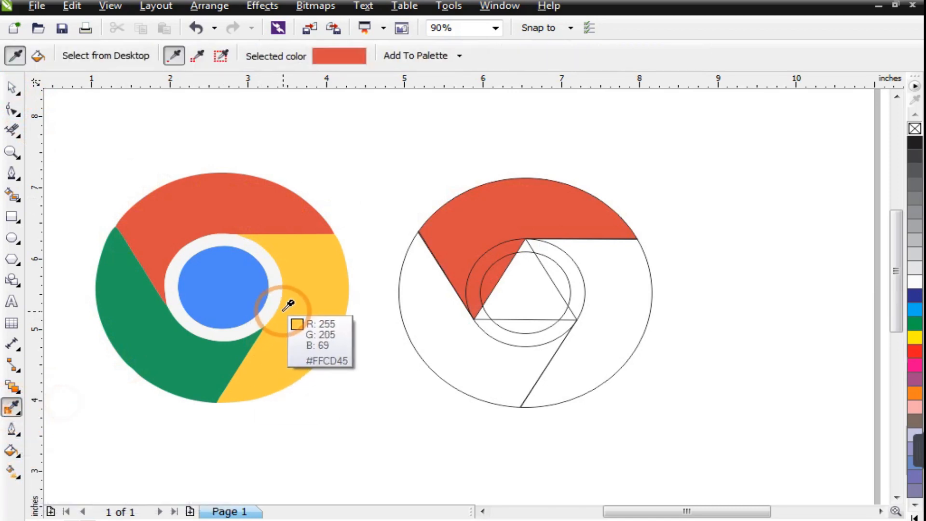
{"action": "left_click", "coordinate": [300, 303]}
{"action": "left_click", "coordinate": [624, 282]}
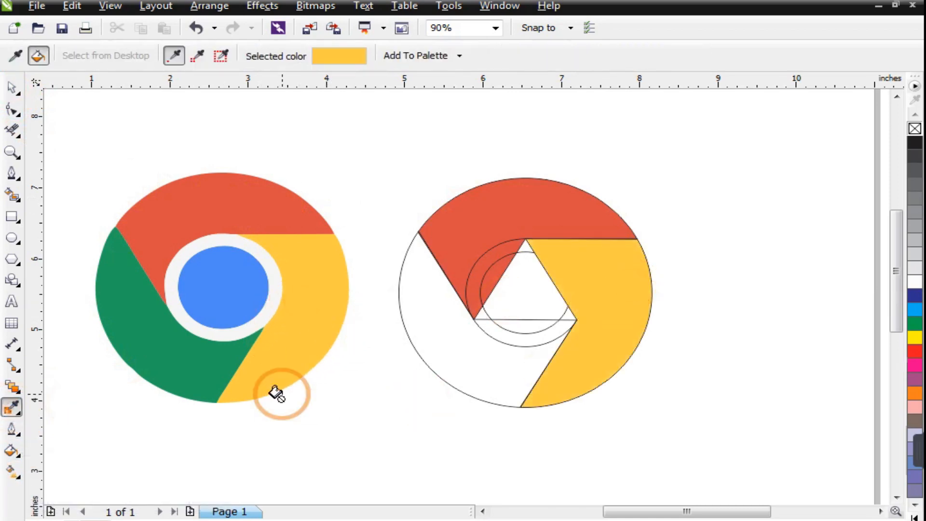
{"action": "left_click", "coordinate": [12, 88]}
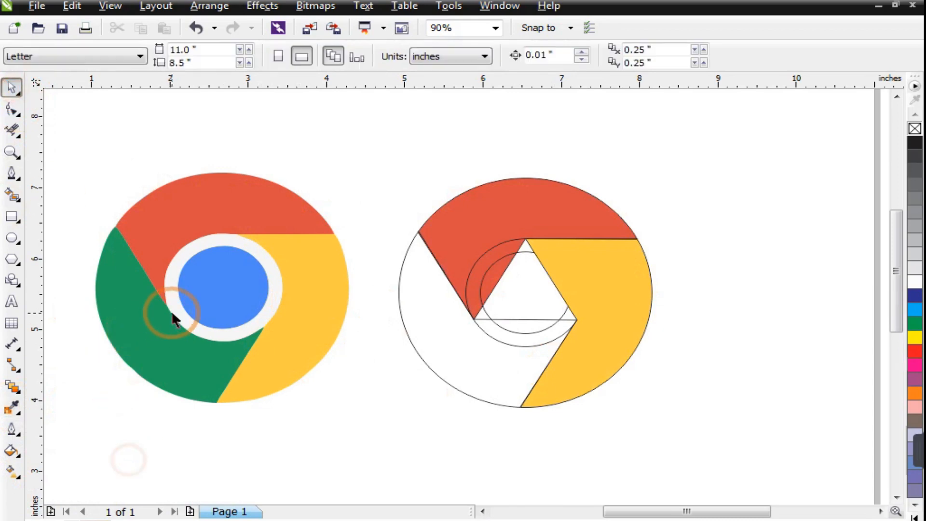
Fill the lower-left sector with the green sampled from the reference logo
{"action": "left_click", "coordinate": [10, 410]}
{"action": "left_click", "coordinate": [144, 343]}
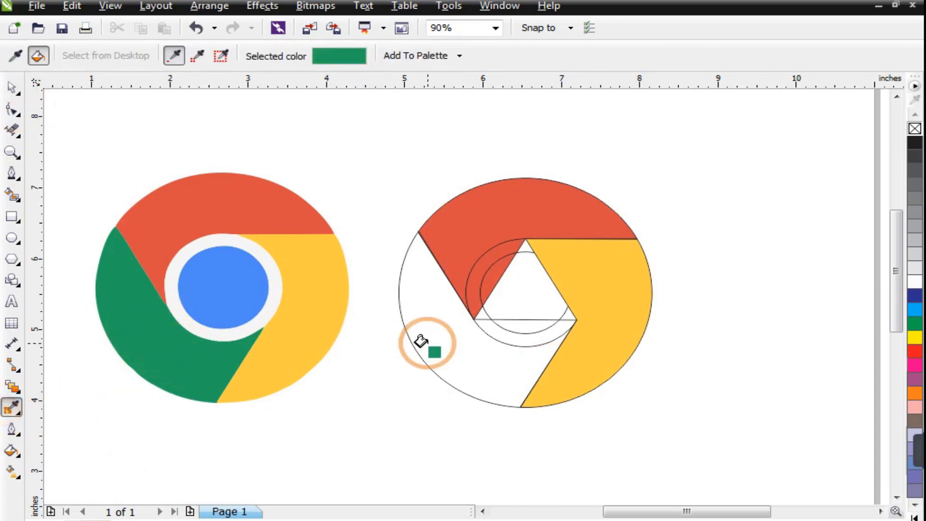
{"action": "left_click", "coordinate": [434, 331]}
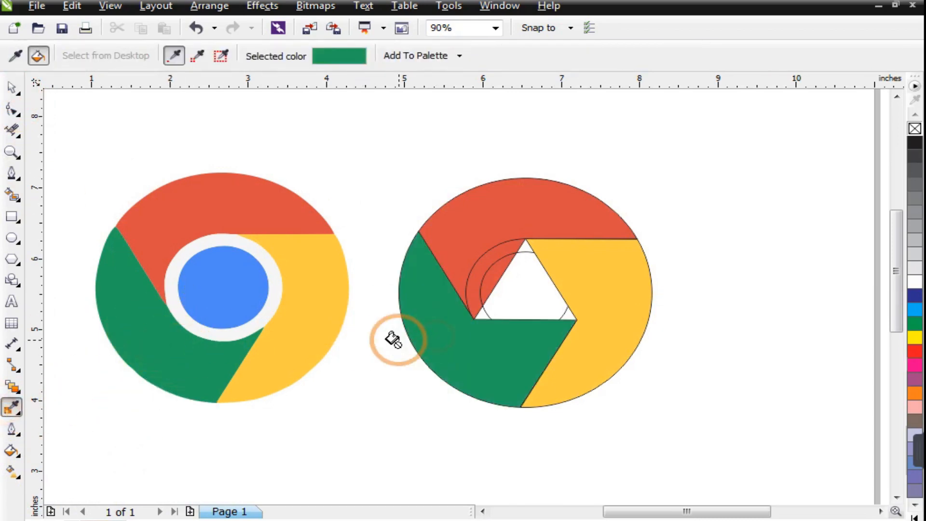
{"action": "left_click", "coordinate": [13, 89]}
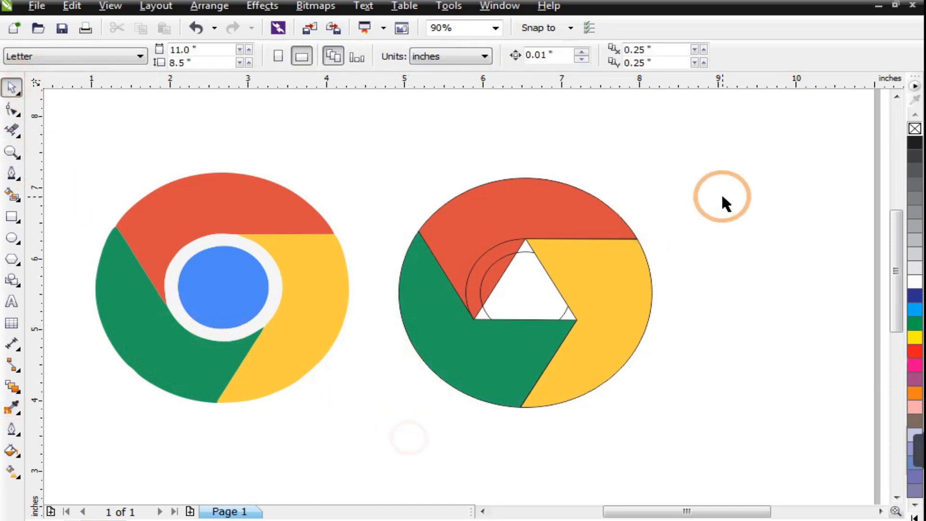
Bring the two inner circles in front of the coloured sectors and fill them white
{"action": "left_click_drag", "start_coordinate": [444, 369], "coordinate": [445, 369]}
{"action": "key", "text": "shift+Page_Up"}
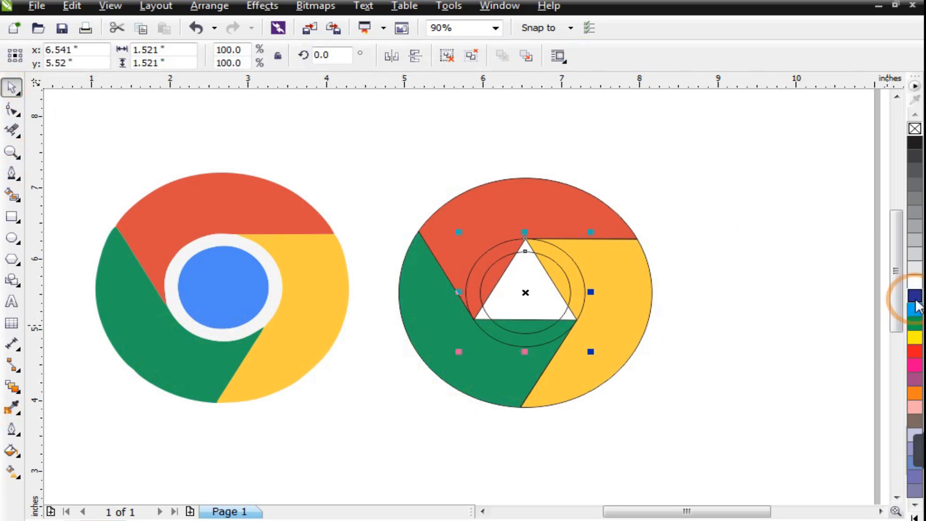
{"action": "left_click", "coordinate": [915, 282]}
{"action": "left_click", "coordinate": [772, 335]}
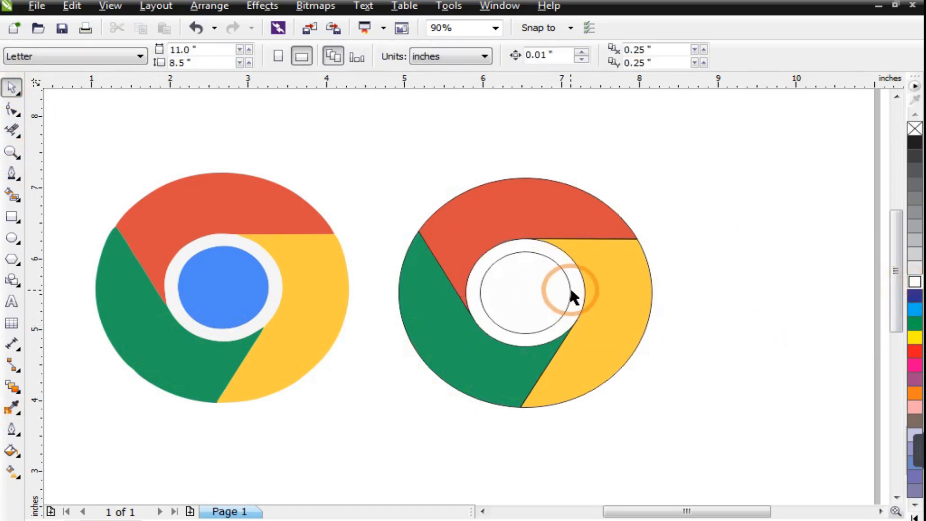
{"action": "left_click", "coordinate": [569, 286]}
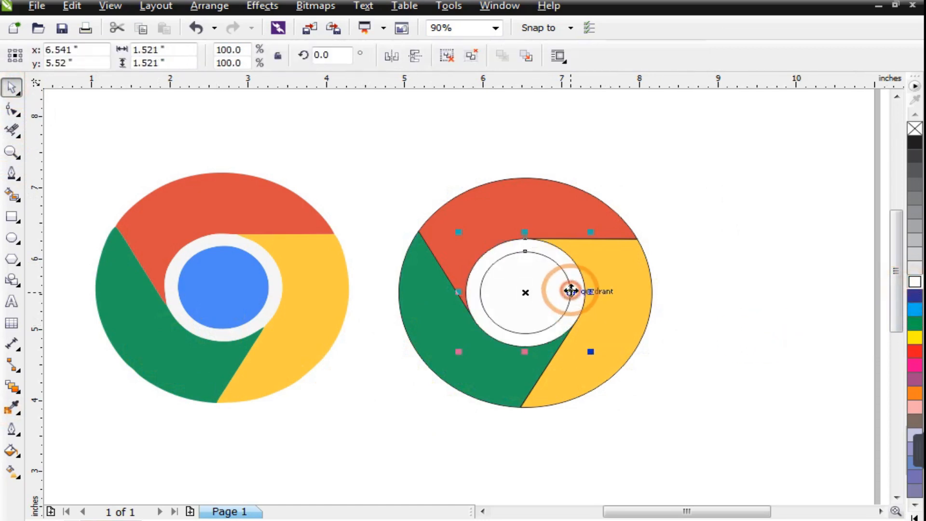
{"action": "left_click", "coordinate": [408, 126]}
{"action": "left_click", "coordinate": [571, 277]}
{"action": "left_click", "coordinate": [727, 274]}
{"action": "left_click", "coordinate": [282, 409]}
Fill the innermost circle with the blue sampled from the centre of the reference logo
{"action": "left_click", "coordinate": [9, 468]}
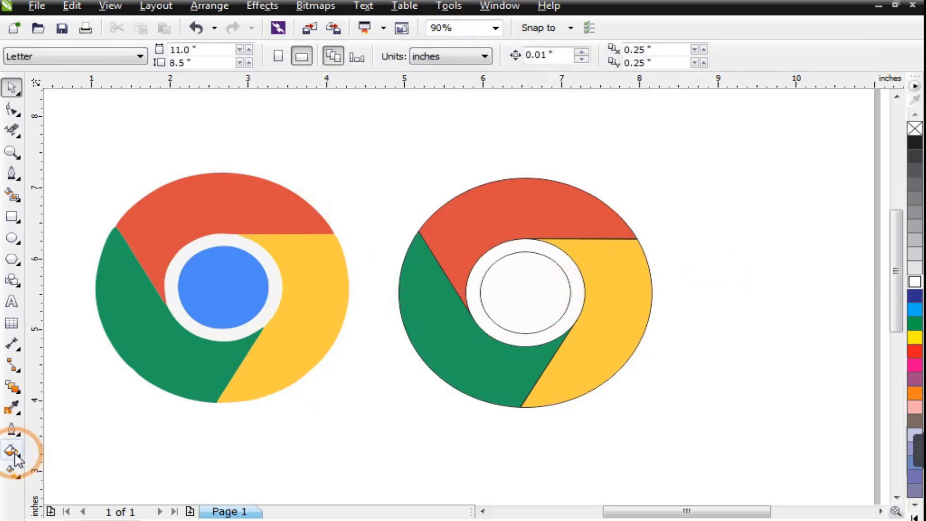
{"action": "left_click", "coordinate": [11, 408]}
{"action": "left_click", "coordinate": [217, 279]}
{"action": "left_click", "coordinate": [513, 291]}
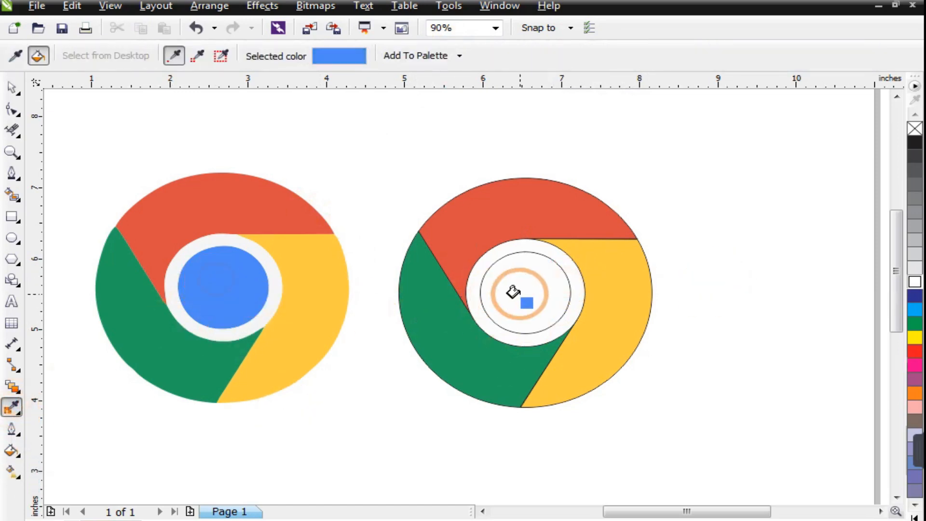
Remove the outline from all shapes of the redrawn logo
{"action": "key", "text": "space"}
{"action": "left_click_drag", "start_coordinate": [400, 416], "coordinate": [382, 436]}
{"action": "right_click", "coordinate": [914, 129]}
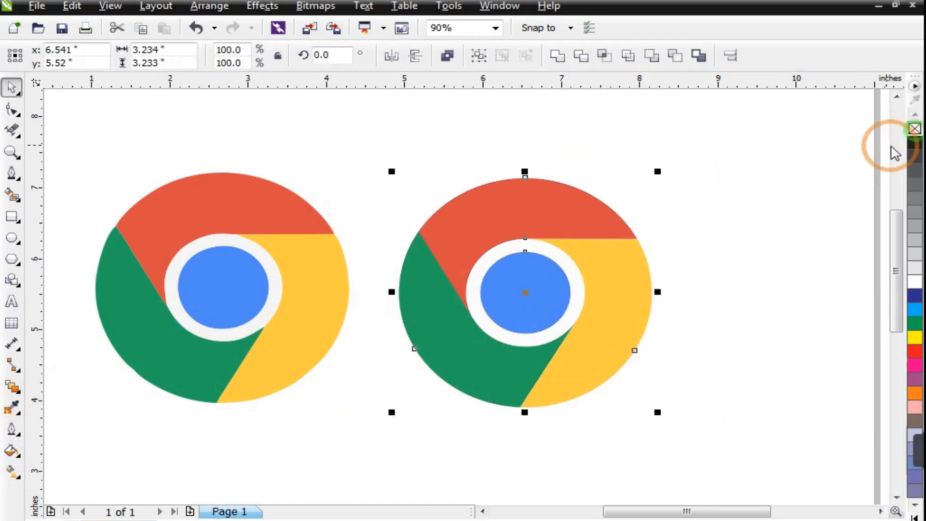
Select the whole redrawn logo and scale it up slightly in proportion
{"action": "left_click_drag", "start_coordinate": [729, 145], "coordinate": [408, 414]}
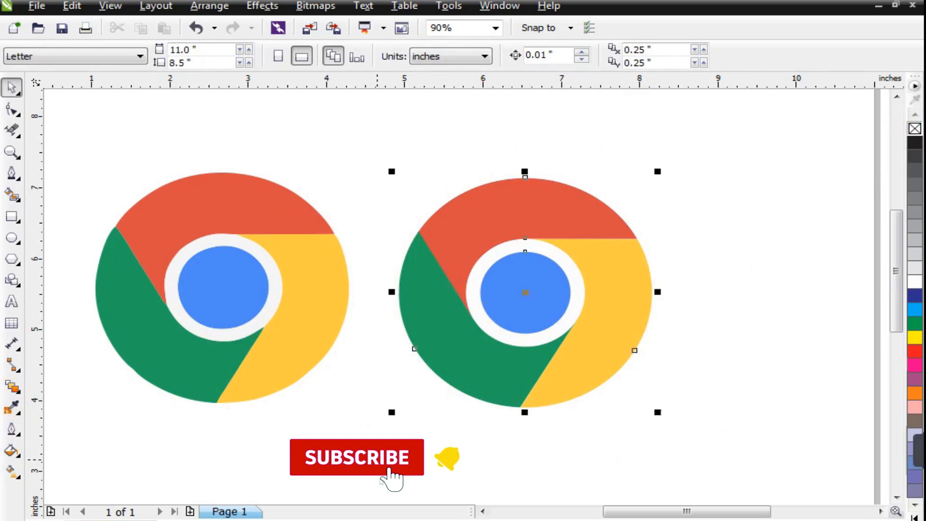
{"action": "left_click_drag", "start_coordinate": [658, 171], "coordinate": [663, 164]}
{"action": "left_click", "coordinate": [740, 178]}
{"action": "scroll", "coordinate": [508, 234], "scroll_direction": "down", "scroll_amount": 3}
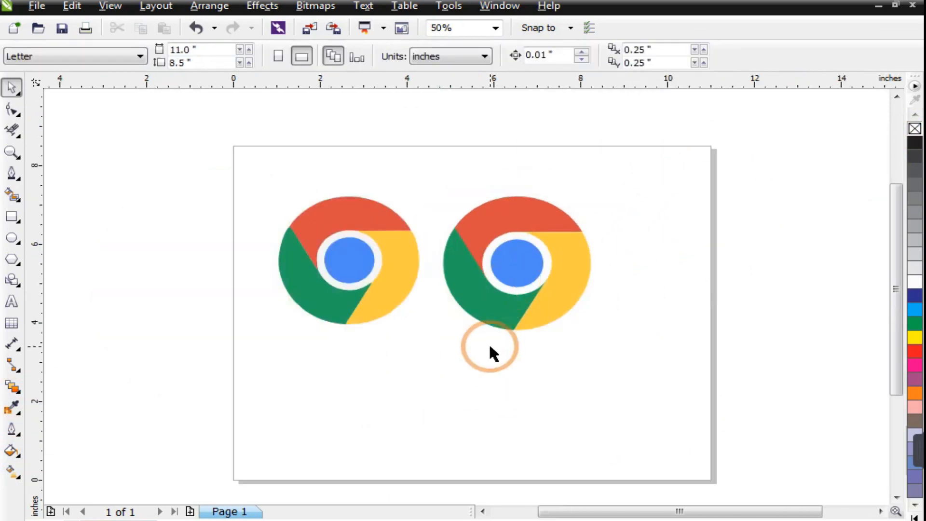
Compare the redrawn logo with the reference logo side by side
{"action": "key", "text": "space"}
{"action": "left_click", "coordinate": [14, 89]}
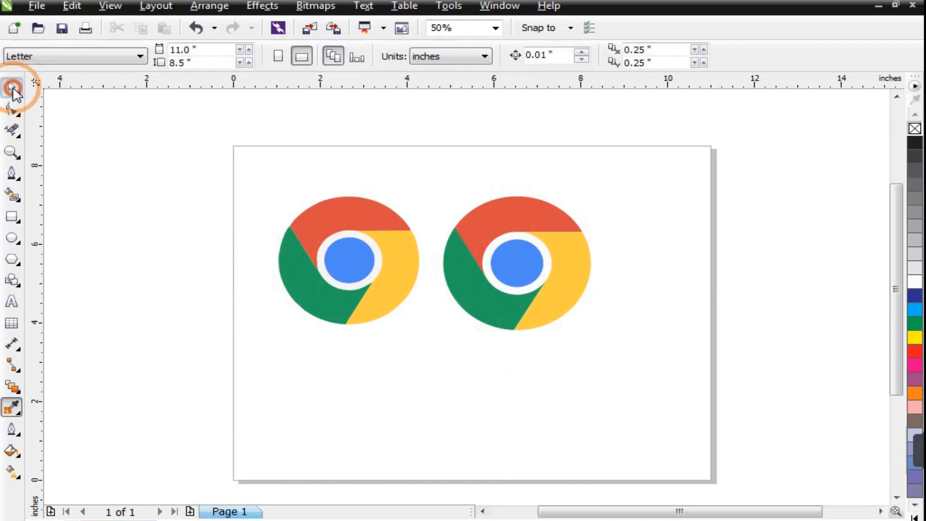
{"action": "left_click", "coordinate": [13, 151]}
{"action": "key", "text": "space"}
{"action": "left_click_drag", "start_coordinate": [259, 163], "coordinate": [633, 362]}
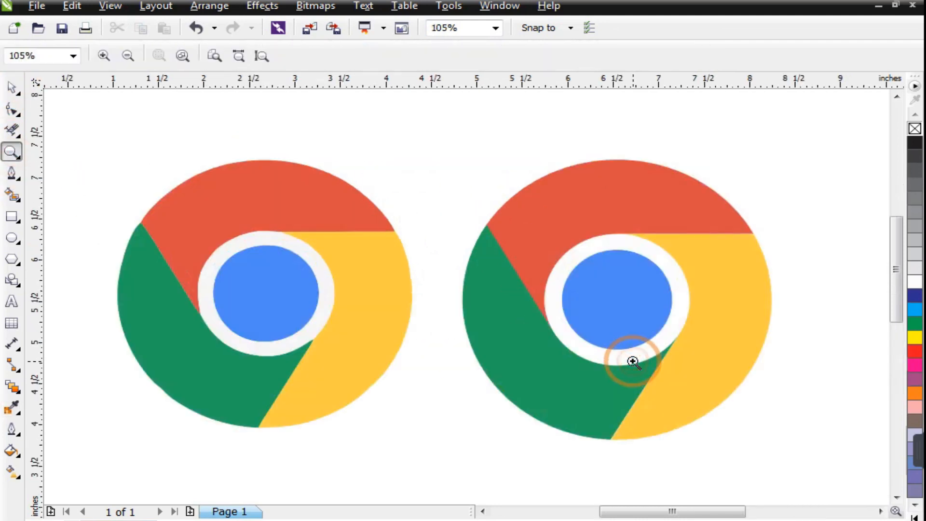